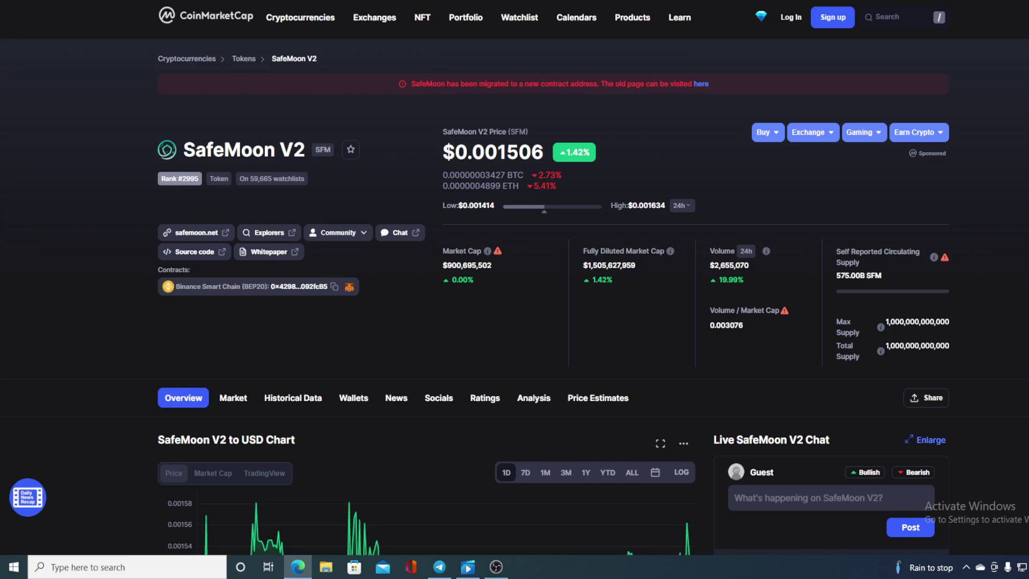
scroll(695, 348, "down", 2)
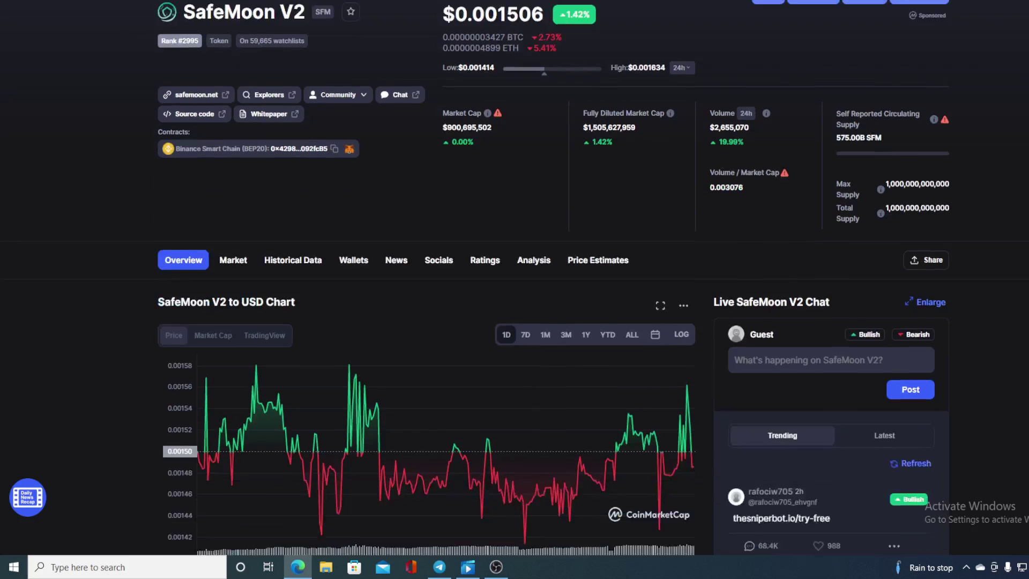
scroll(695, 349, "down", 1)
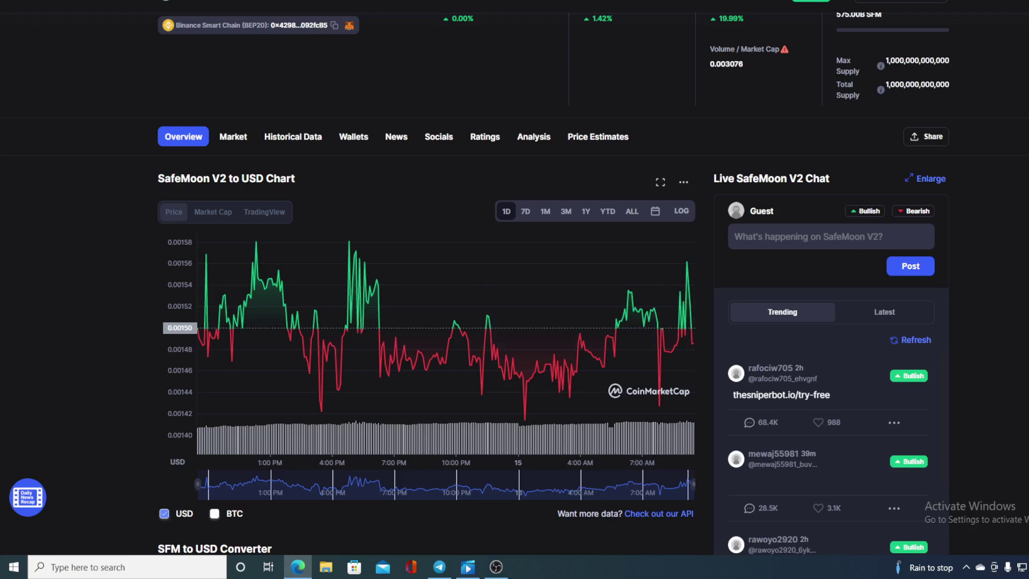
scroll(514, 290, "up", 3)
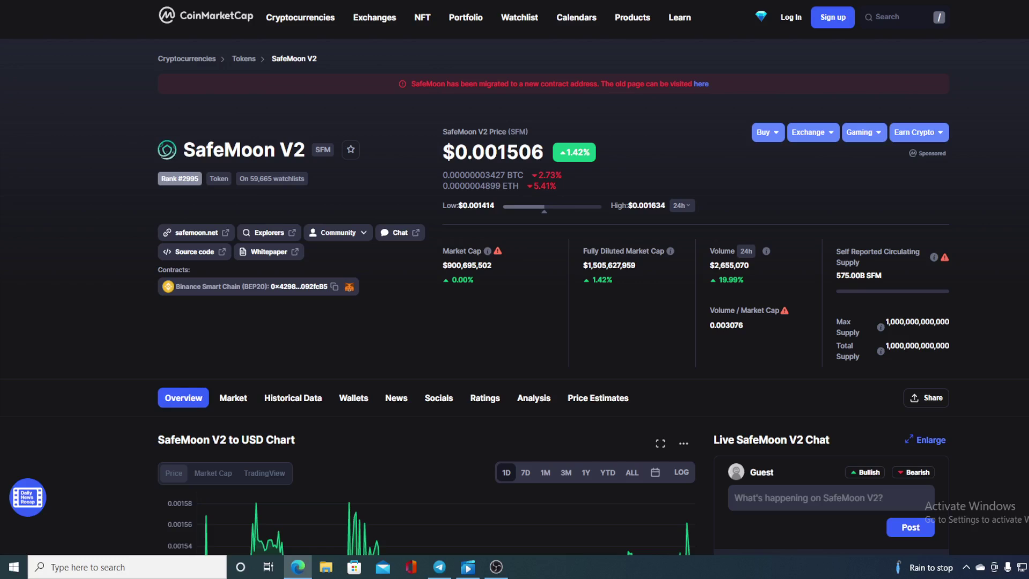
scroll(514, 289, "down", 2)
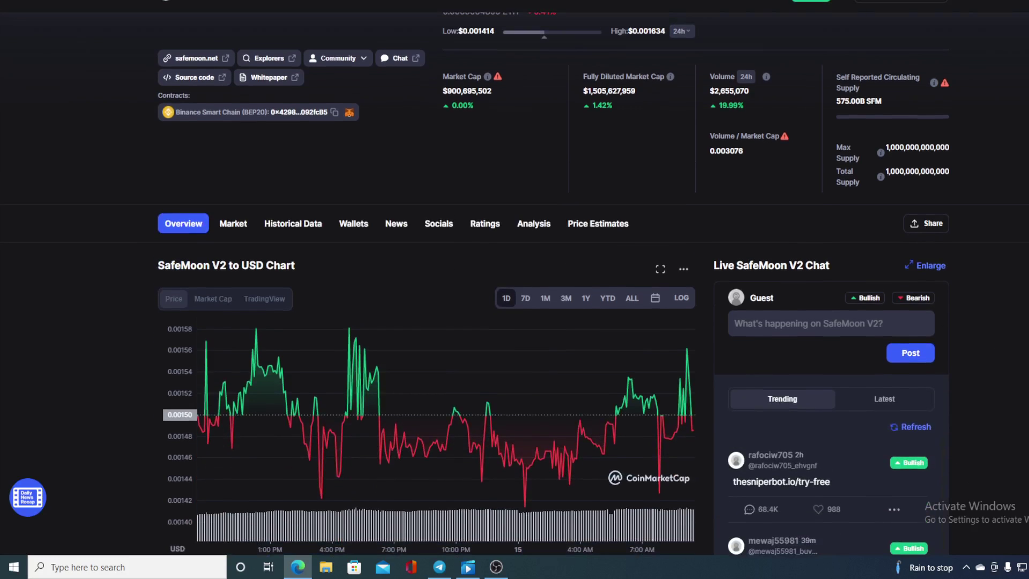
scroll(515, 290, "down", 1)
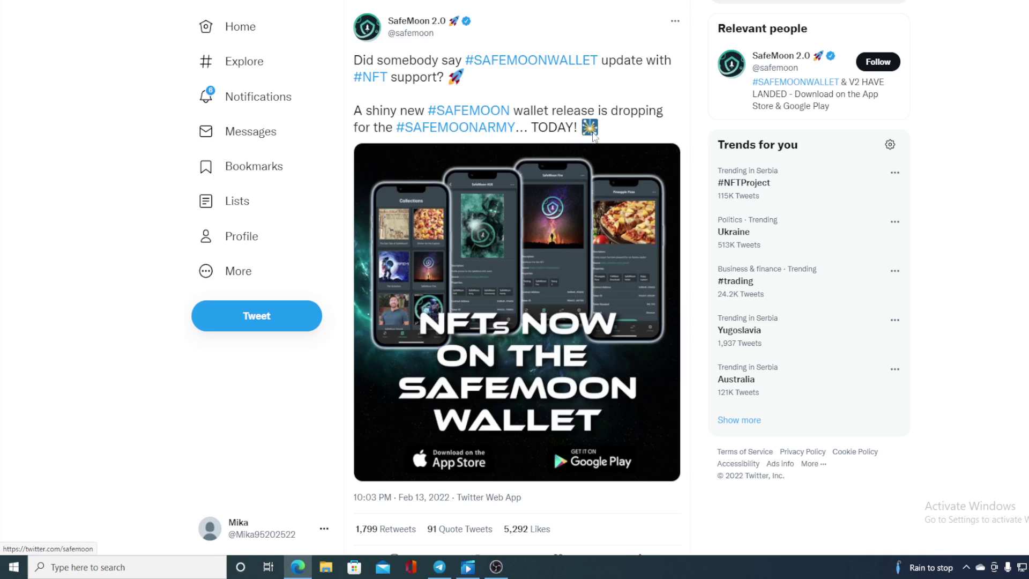
scroll(625, 174, "down", 1)
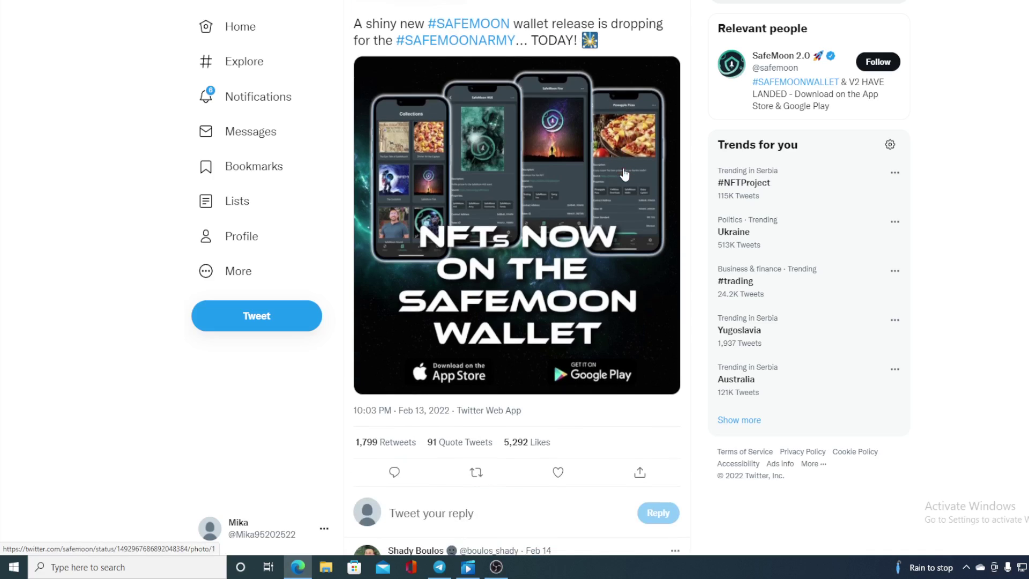
scroll(624, 174, "down", 1)
scroll(624, 173, "up", 2)
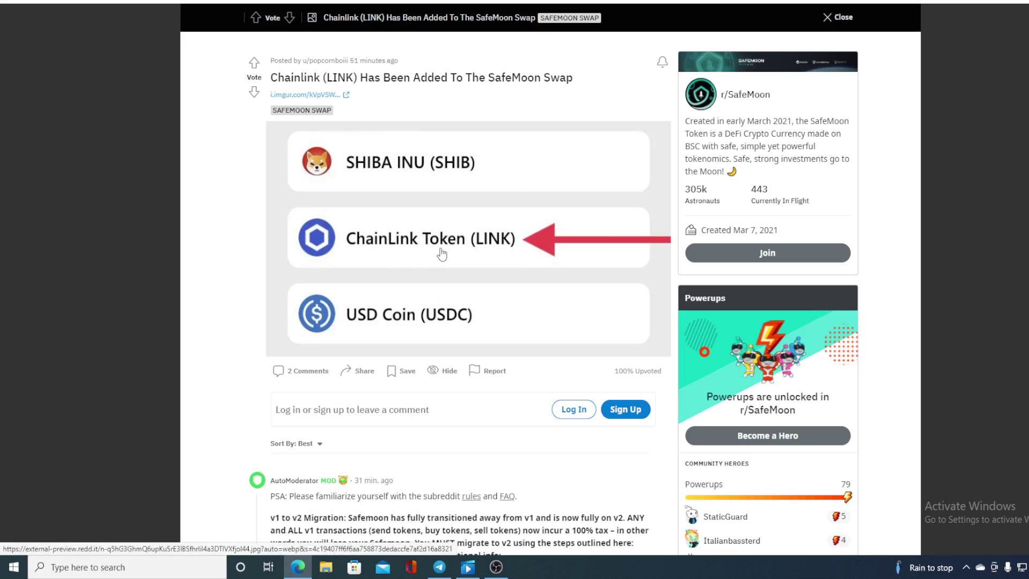
Step: View the SafeMoon Swap post's image full size, then close the viewer to return to the post
left_click(556, 251)
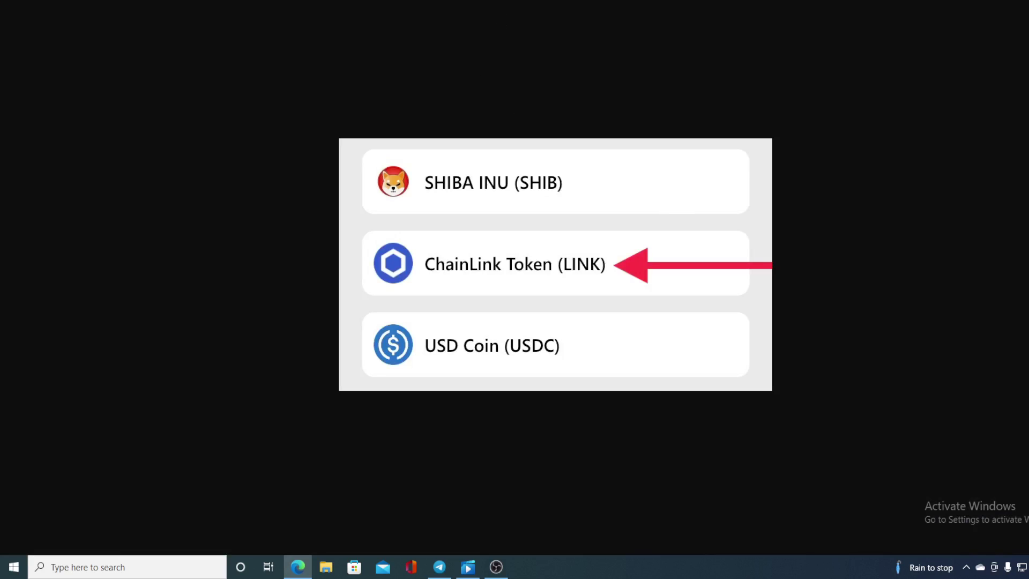
left_click(492, 77)
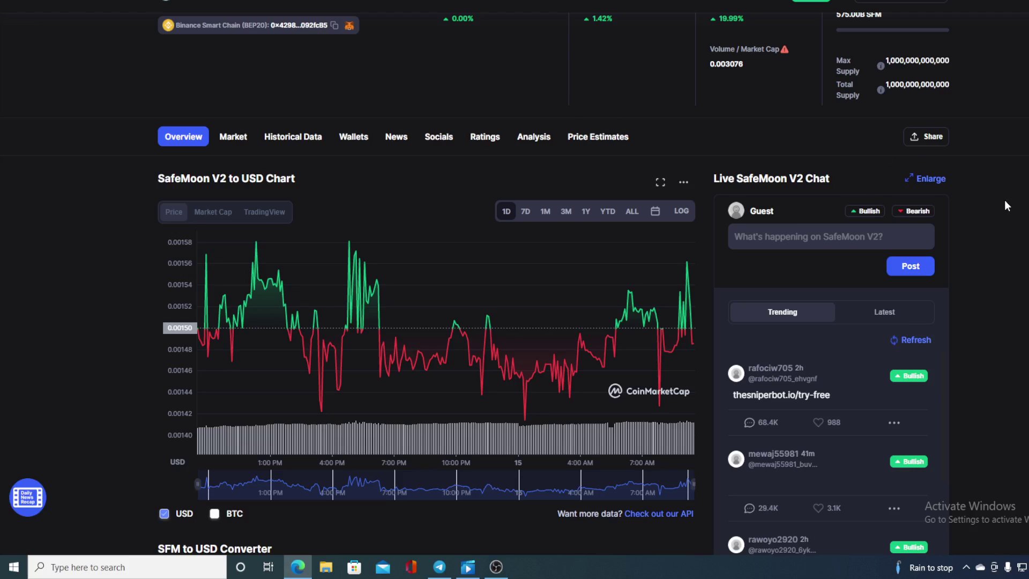
scroll(1005, 206, "down", 1)
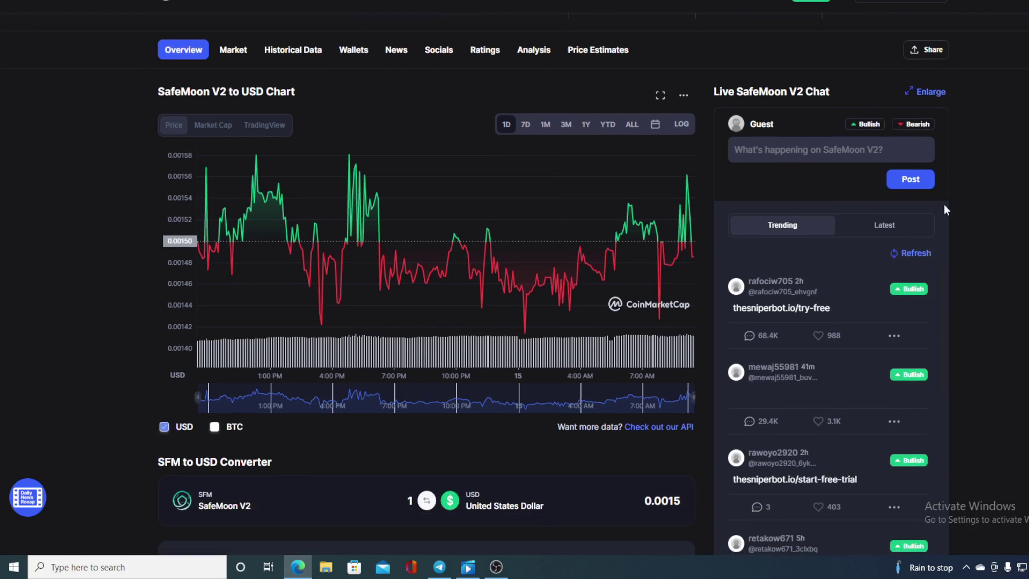
left_click(525, 125)
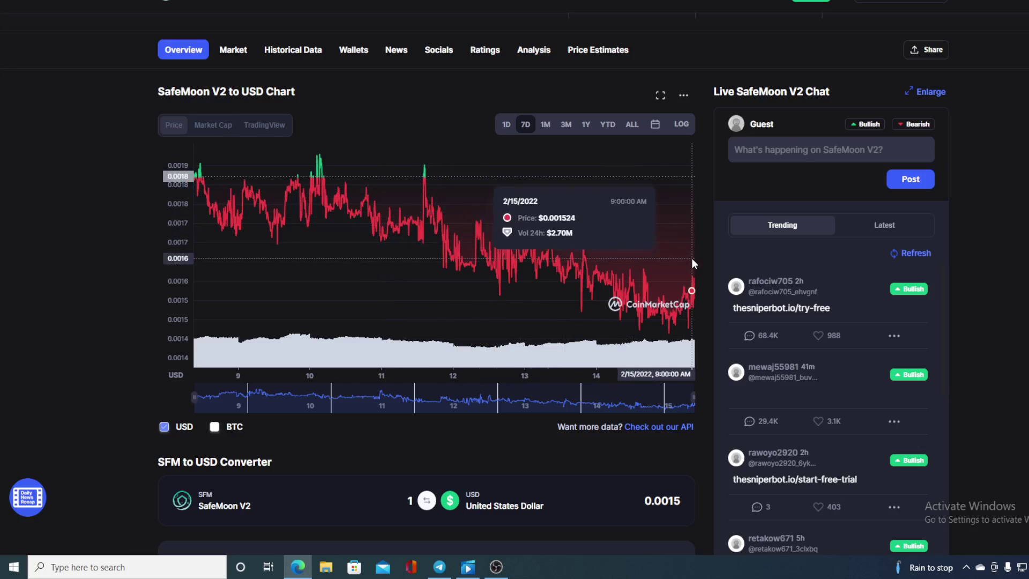
left_click(506, 125)
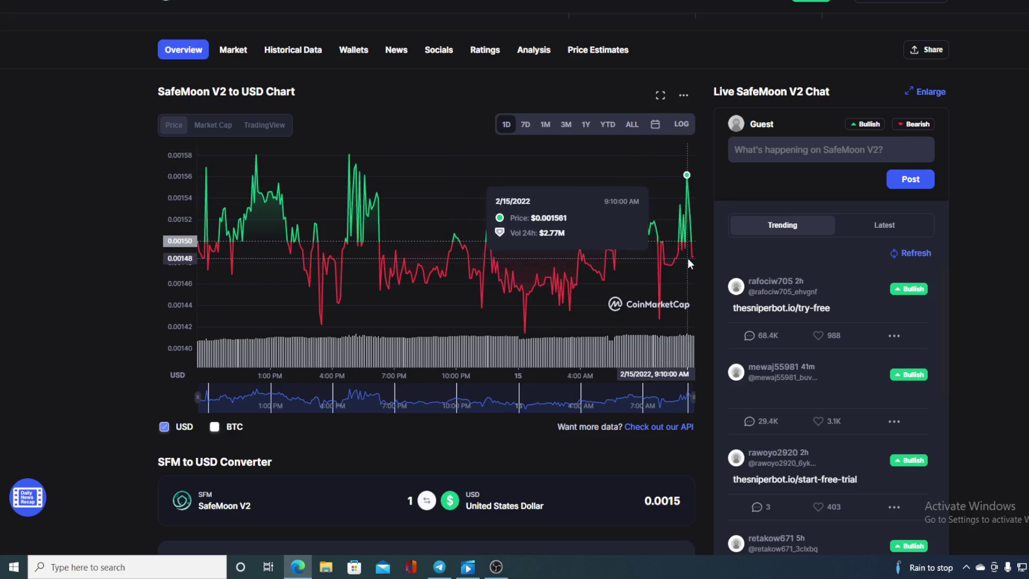
mouse_move(693, 259)
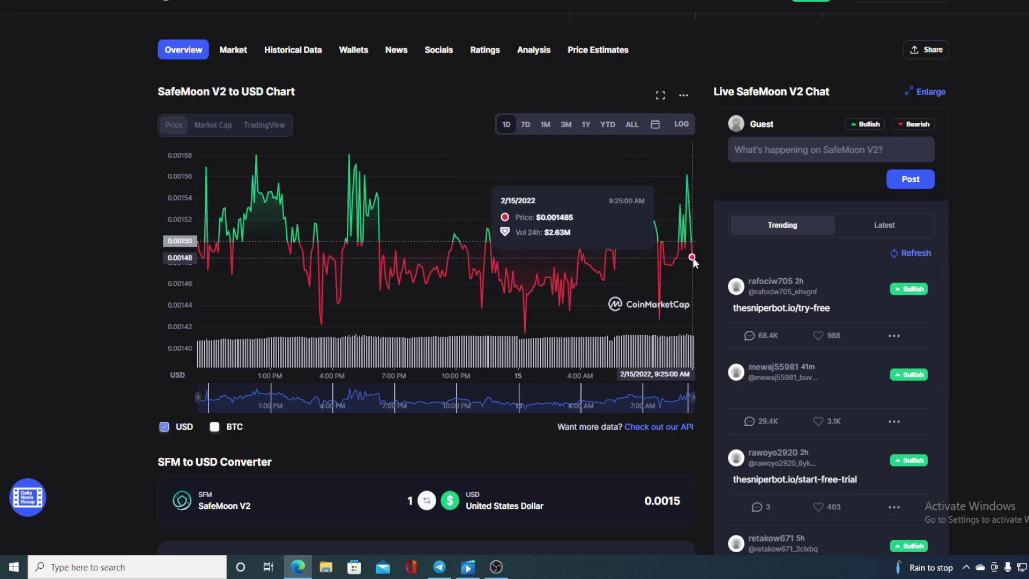
scroll(693, 258, "down", 1)
scroll(693, 258, "down", 5)
scroll(901, 313, "down", 5)
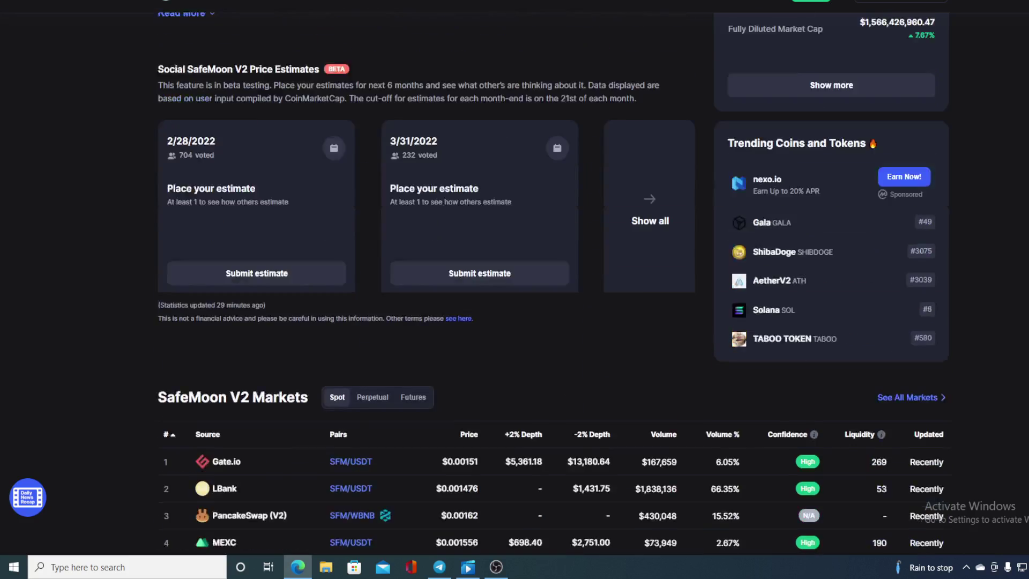
scroll(900, 314, "up", 3)
Step: Expand SafeMoon V2's price statistics to show all-time high, all-time low and supply figures
left_click(833, 297)
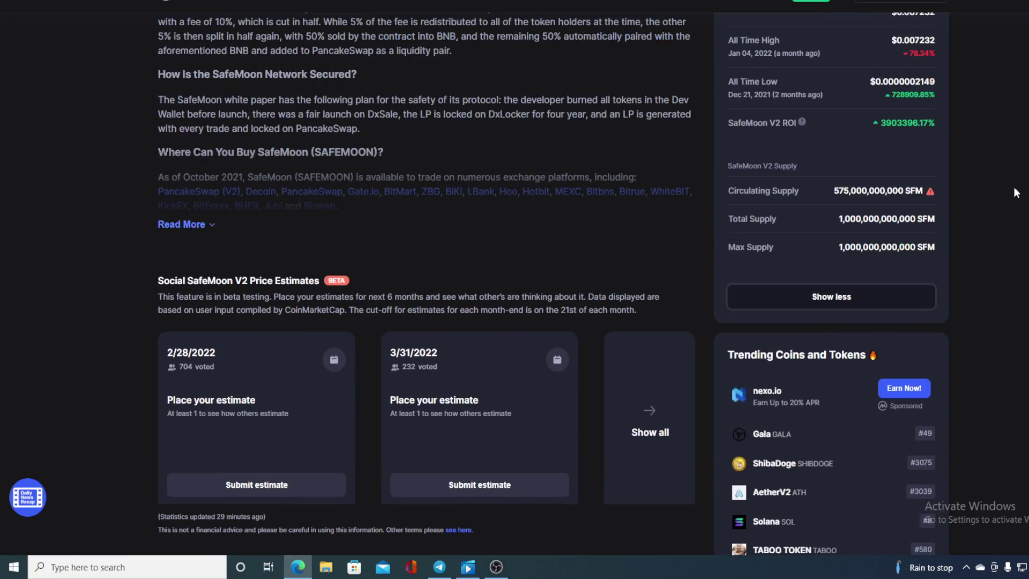
scroll(1015, 193, "up", 1)
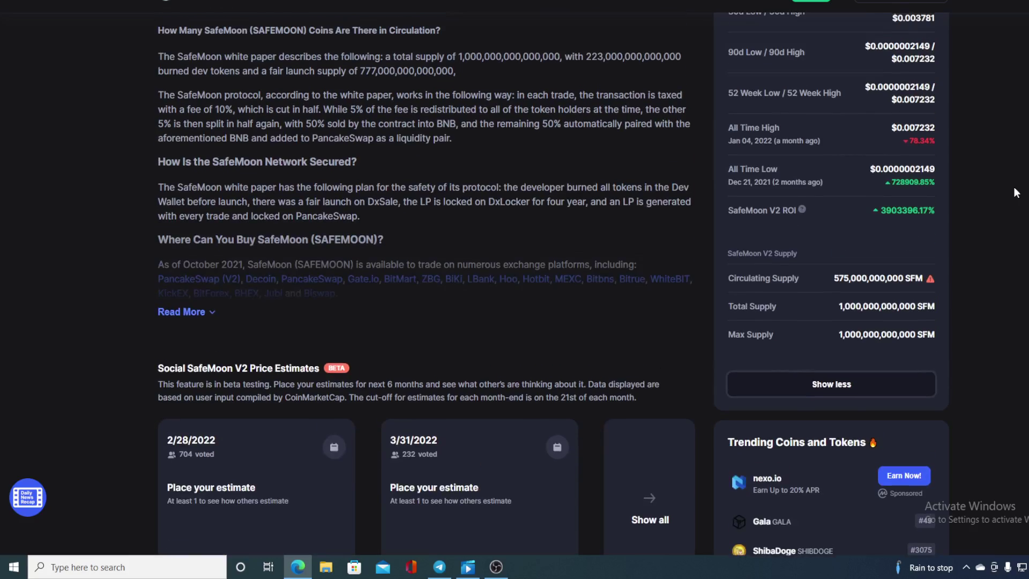
scroll(1015, 193, "up", 4)
scroll(1015, 193, "up", 5)
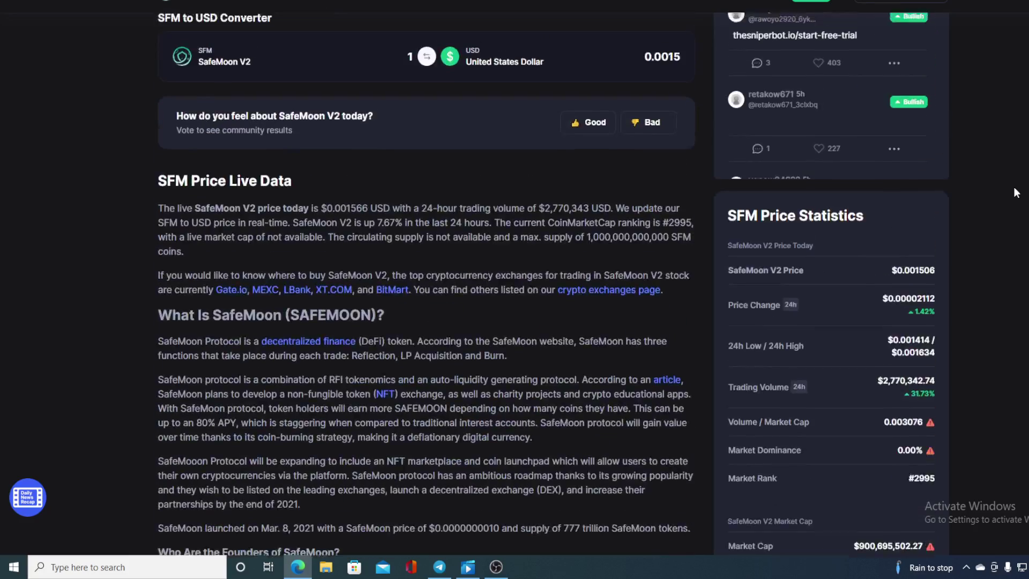
scroll(1015, 192, "up", 5)
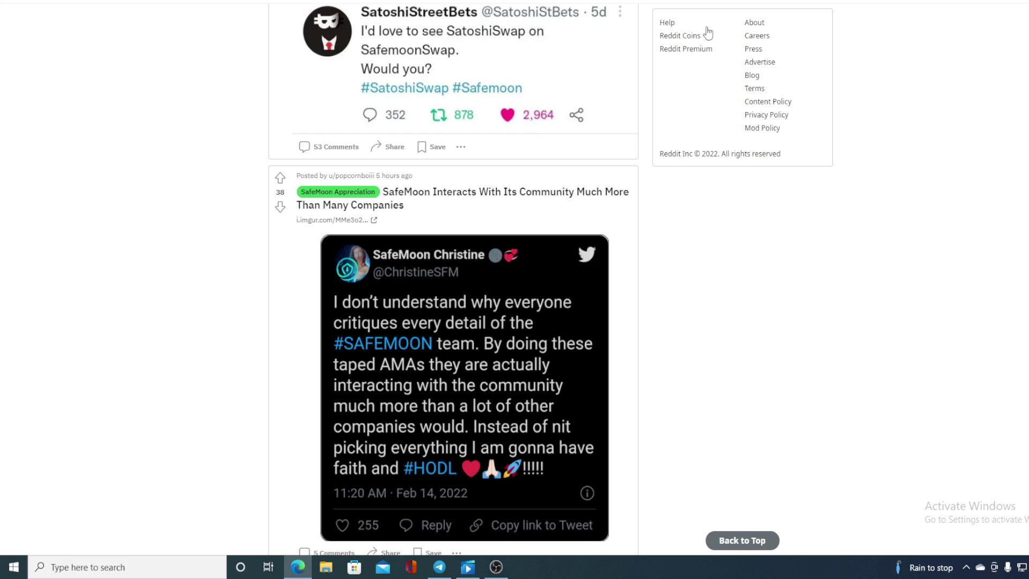
scroll(510, 270, "down", 10)
scroll(513, 270, "down", 8)
scroll(512, 270, "down", 5)
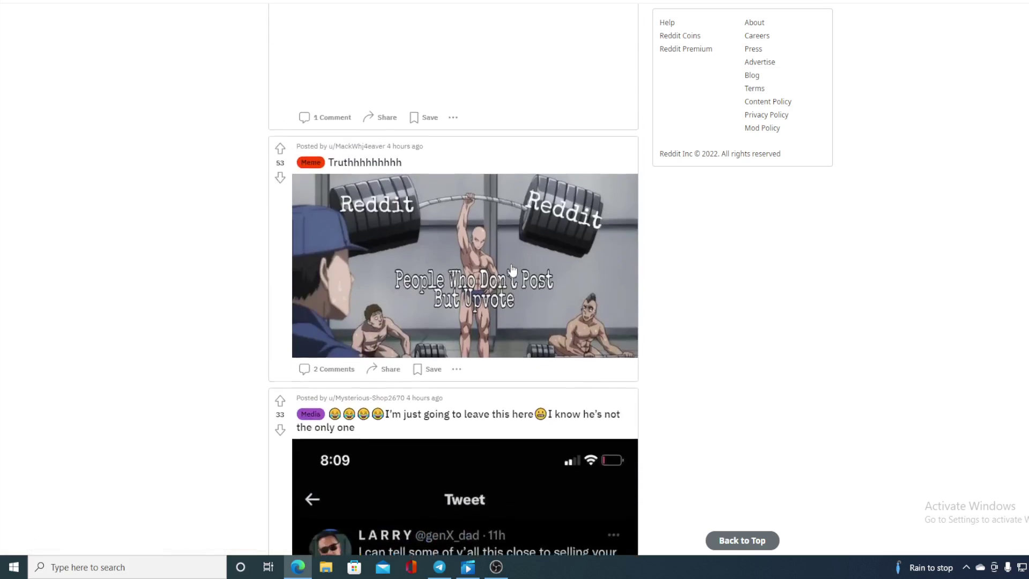
scroll(513, 271, "down", 5)
scroll(513, 271, "down", 5)
scroll(513, 271, "up", 5)
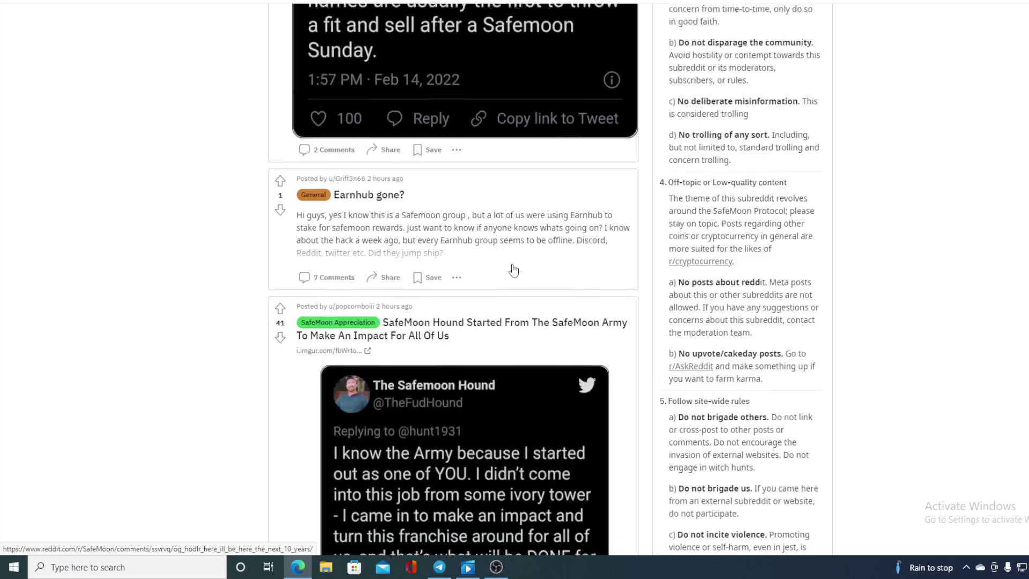
scroll(512, 270, "up", 5)
scroll(513, 270, "up", 5)
scroll(513, 270, "up", 5)
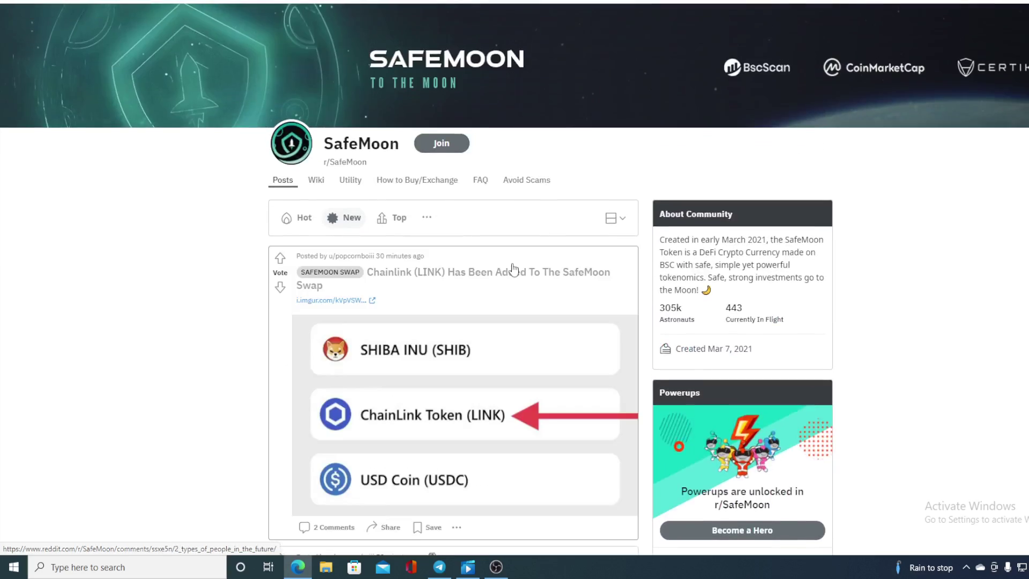
scroll(513, 269, "down", 5)
scroll(513, 270, "down", 5)
scroll(513, 269, "down", 5)
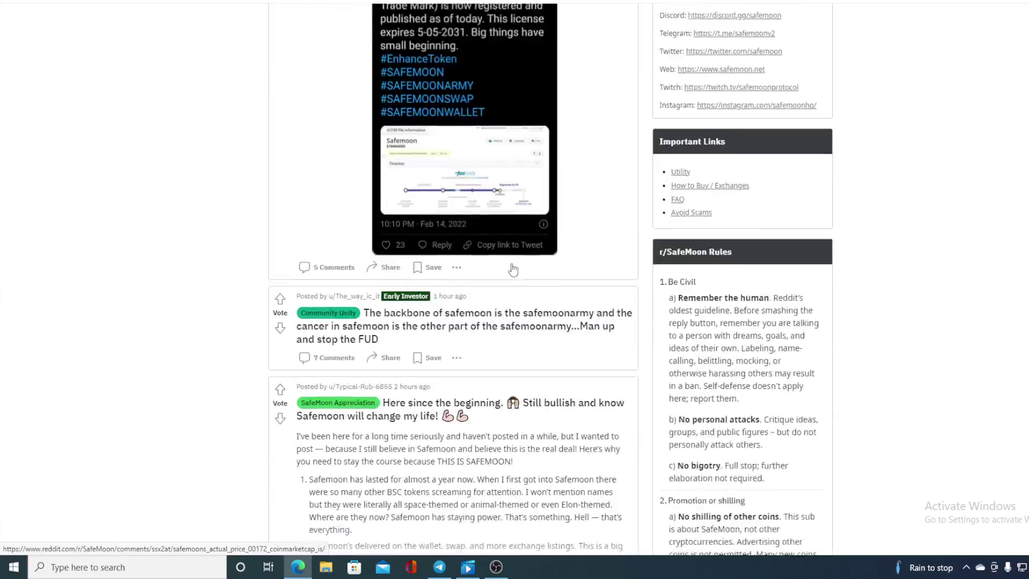
scroll(513, 269, "down", 5)
scroll(513, 269, "down", 5)
scroll(514, 270, "down", 5)
scroll(513, 270, "down", 5)
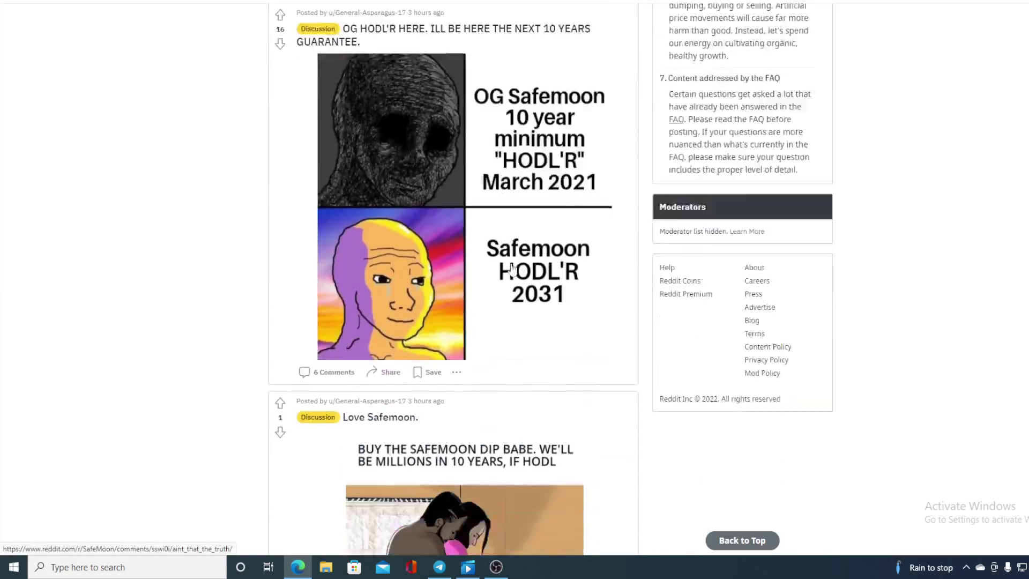
scroll(513, 271, "down", 5)
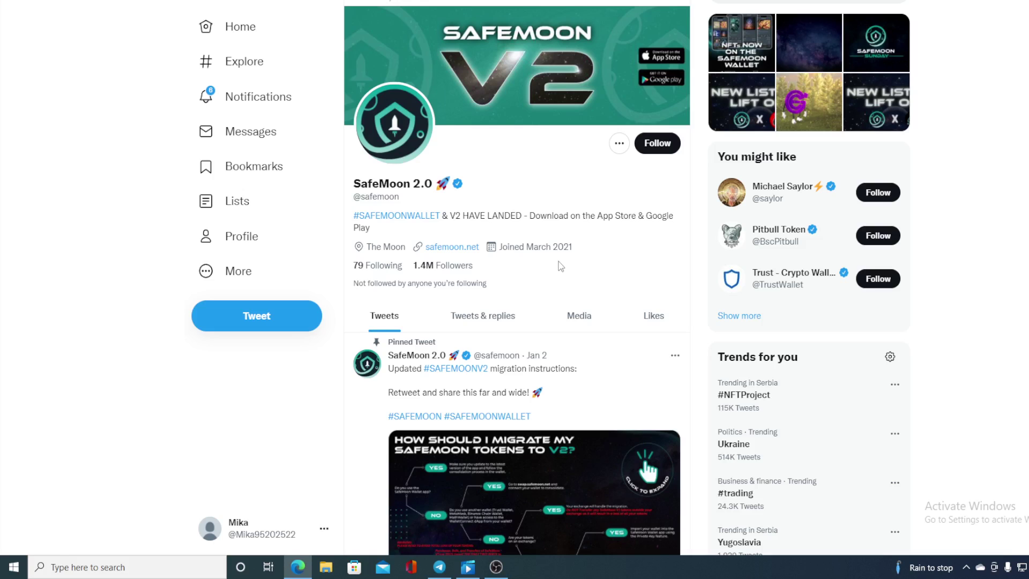
scroll(560, 267, "down", 4)
scroll(561, 266, "down", 3)
scroll(560, 266, "down", 4)
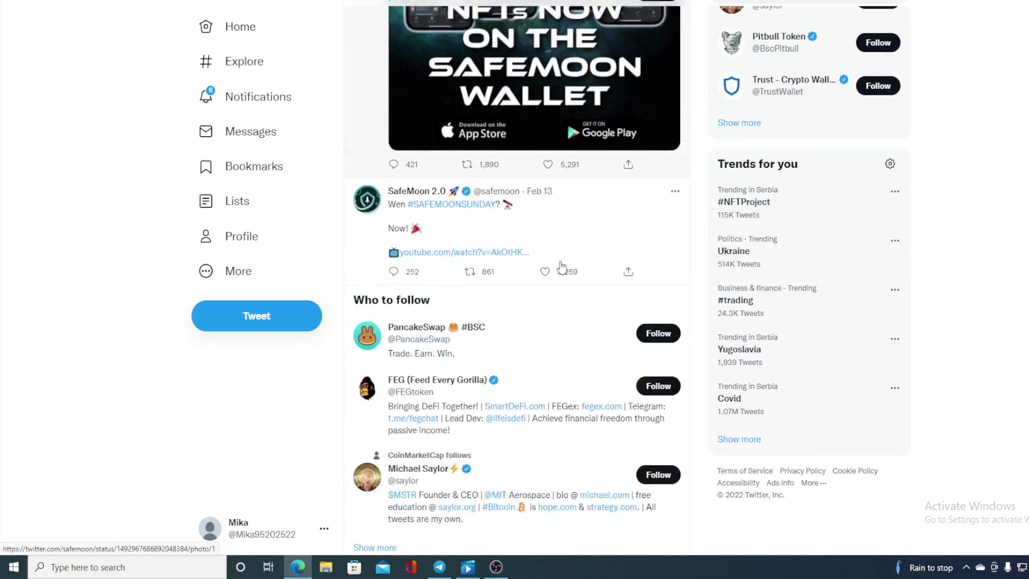
scroll(561, 266, "down", 3)
scroll(561, 266, "down", 3)
scroll(561, 266, "down", 3)
scroll(560, 266, "down", 3)
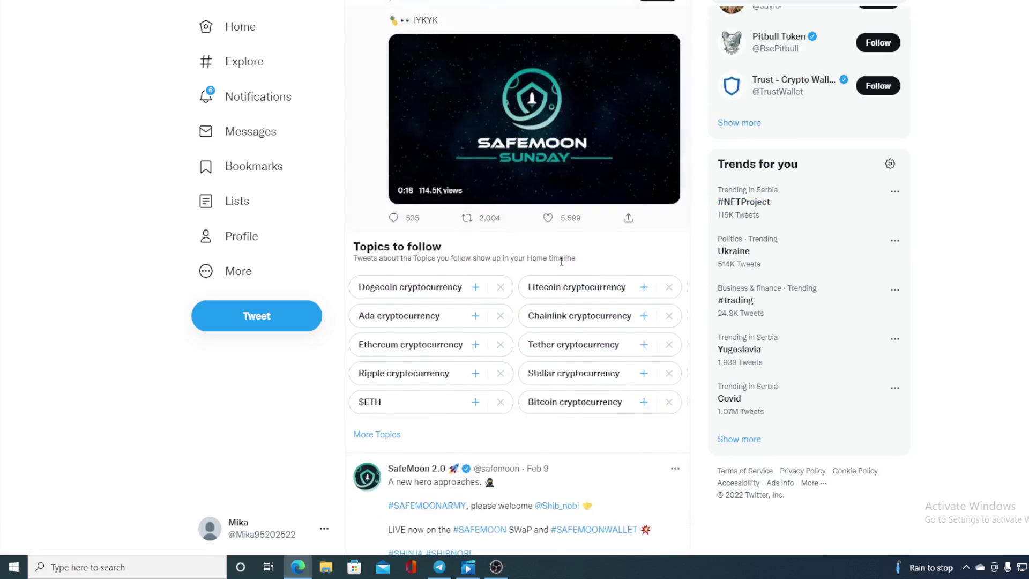
scroll(561, 265, "down", 4)
scroll(561, 267, "down", 3)
scroll(560, 267, "down", 3)
scroll(561, 266, "down", 3)
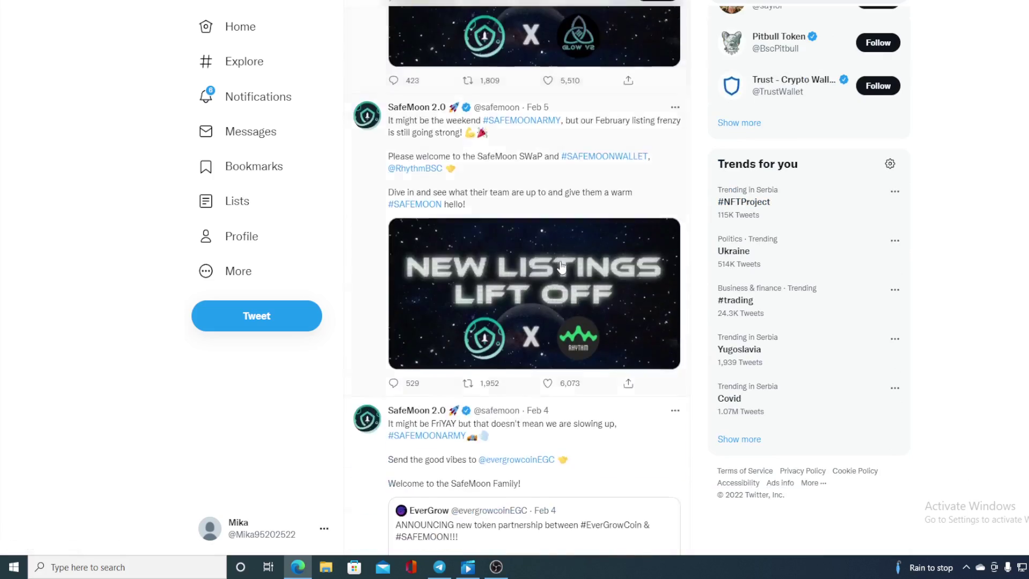
scroll(560, 267, "down", 3)
scroll(560, 266, "up", 3)
scroll(560, 266, "up", 3)
scroll(560, 266, "up", 3)
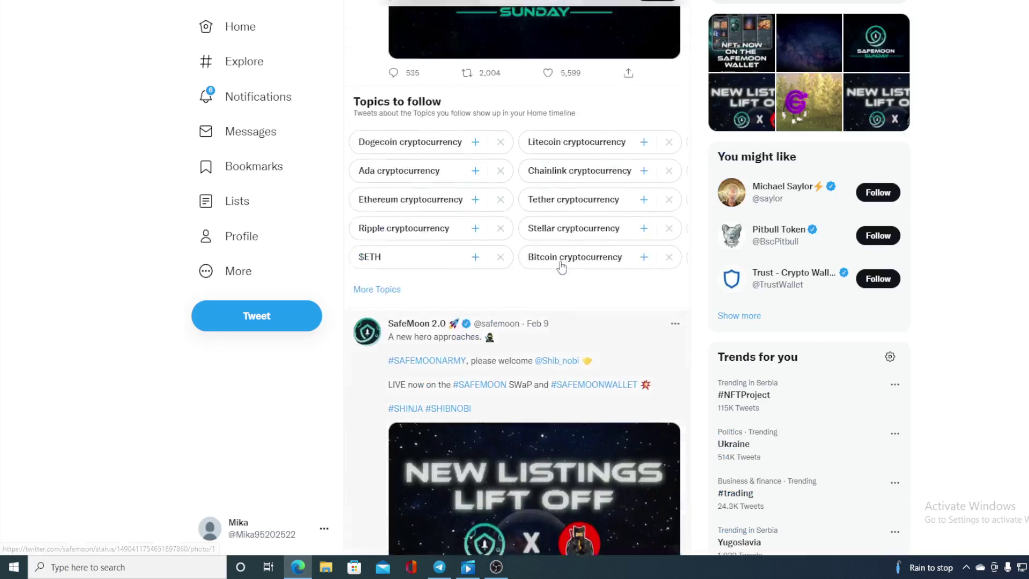
scroll(561, 267, "up", 3)
scroll(561, 266, "up", 5)
scroll(561, 266, "up", 3)
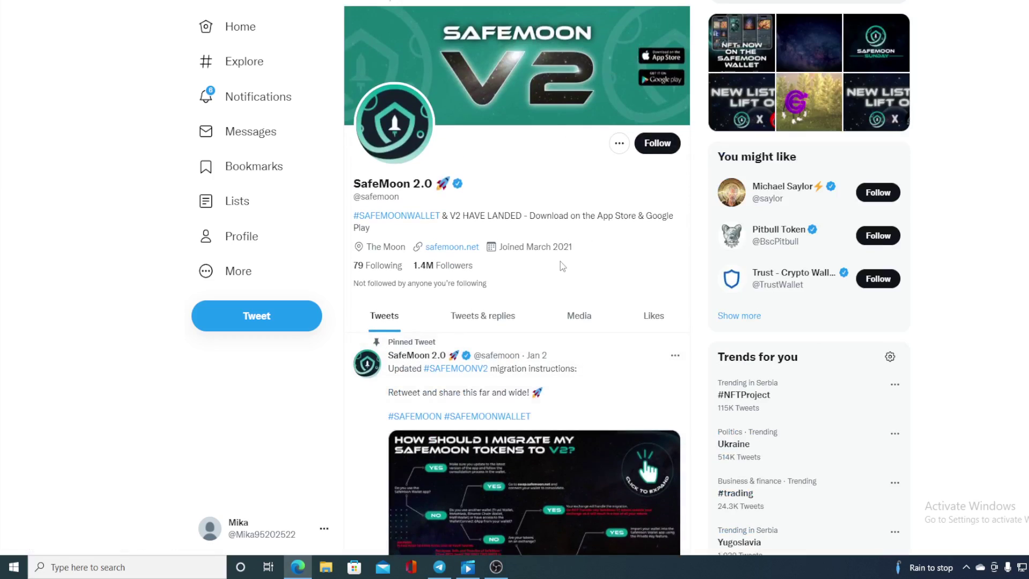